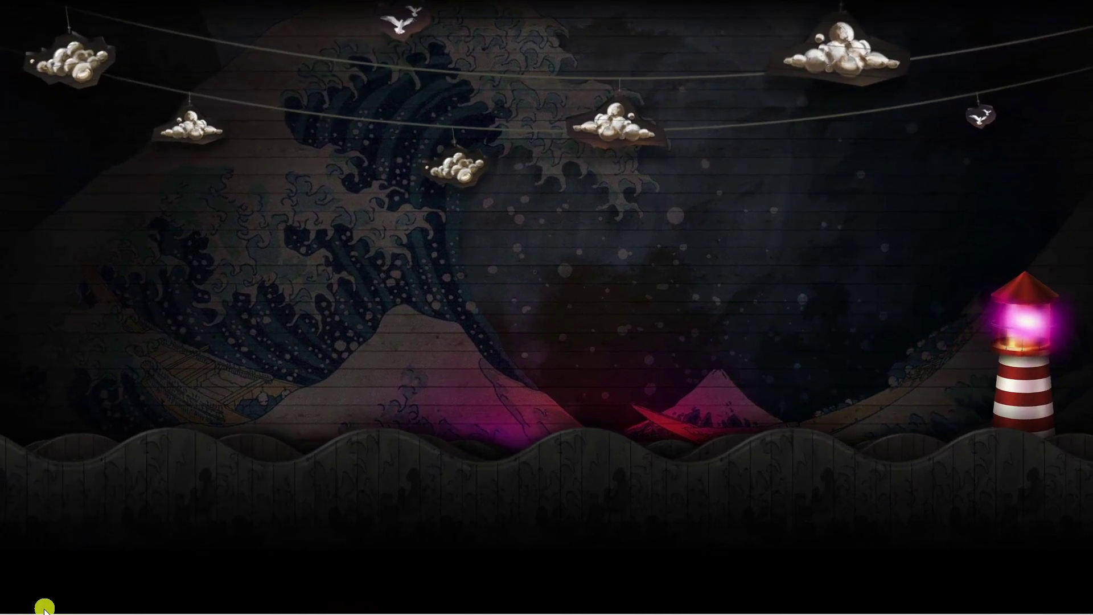
Step: Search for 'roblox player' and open the Start Menu folder holding its shortcut
click(44, 611)
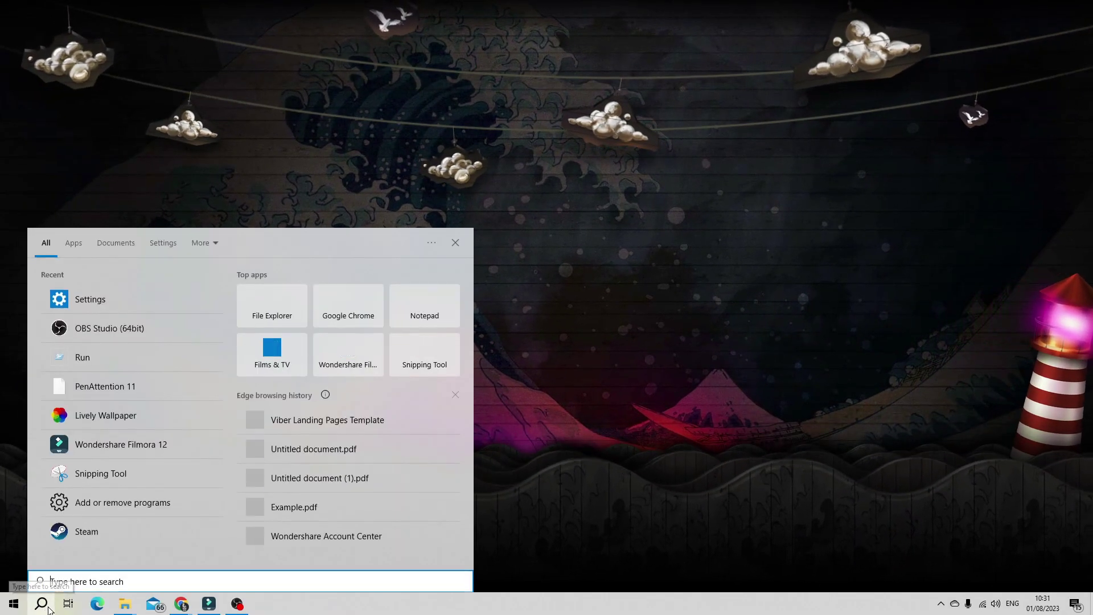
text(roblox player)
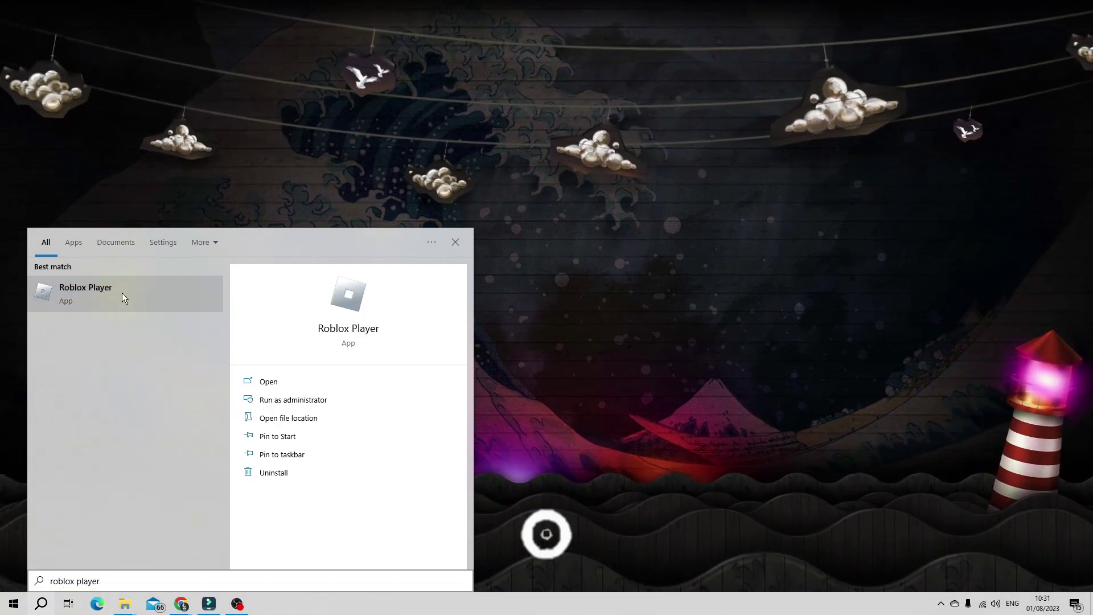
right_click(122, 293)
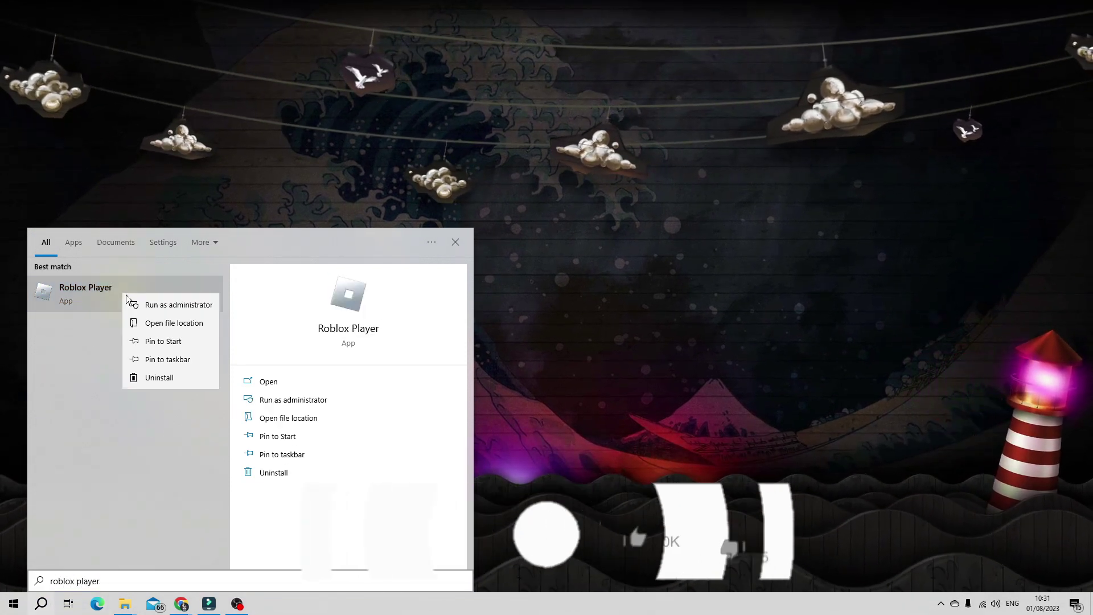
click(190, 324)
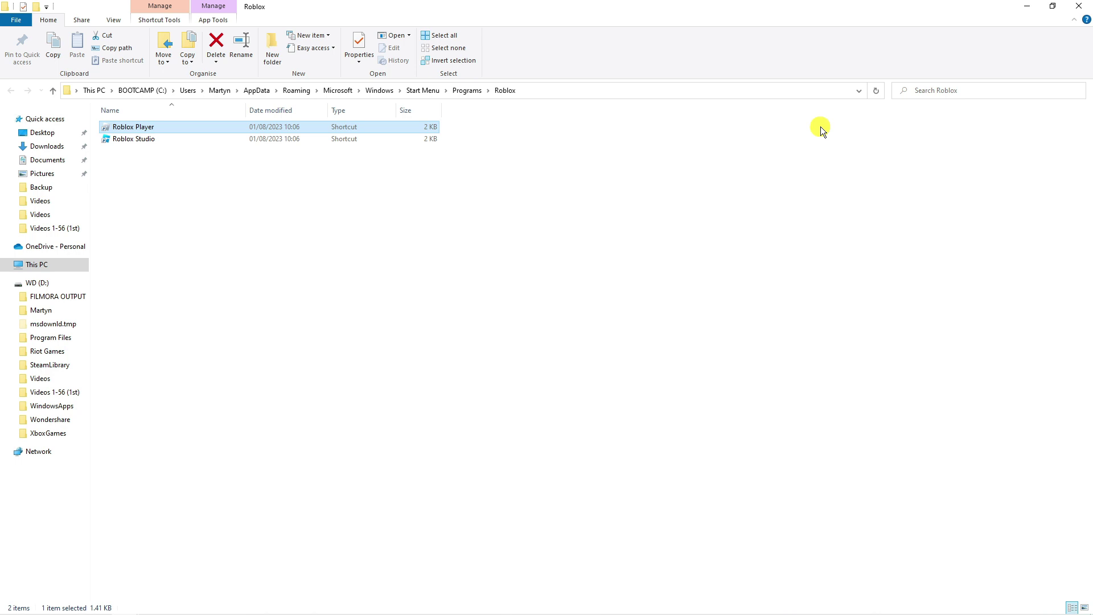
Step: Open the Properties dialog of the Roblox Player shortcut
right_click(190, 125)
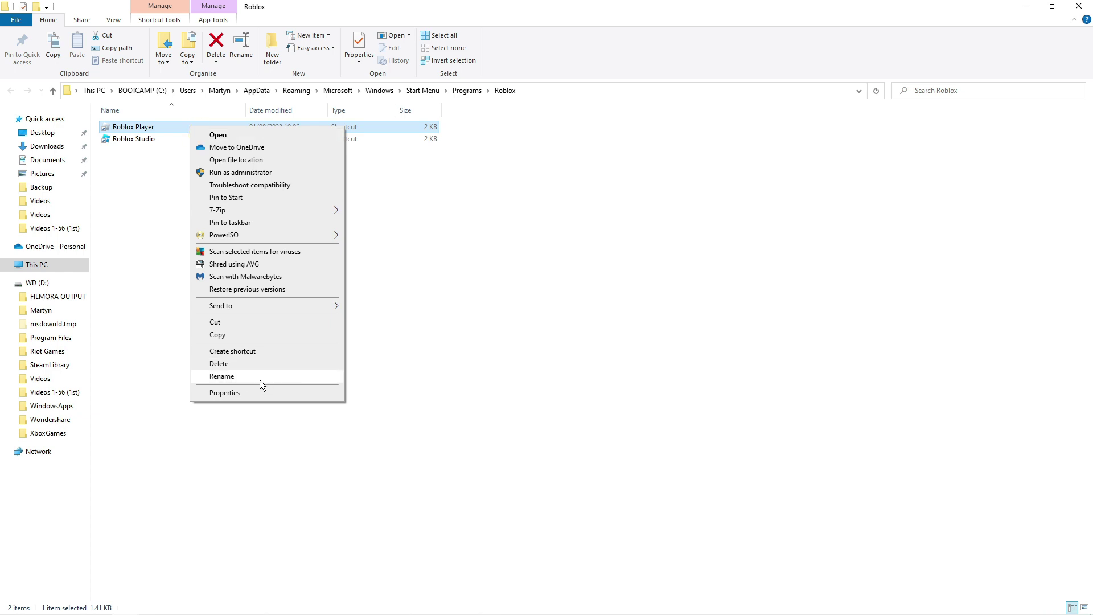
click(254, 395)
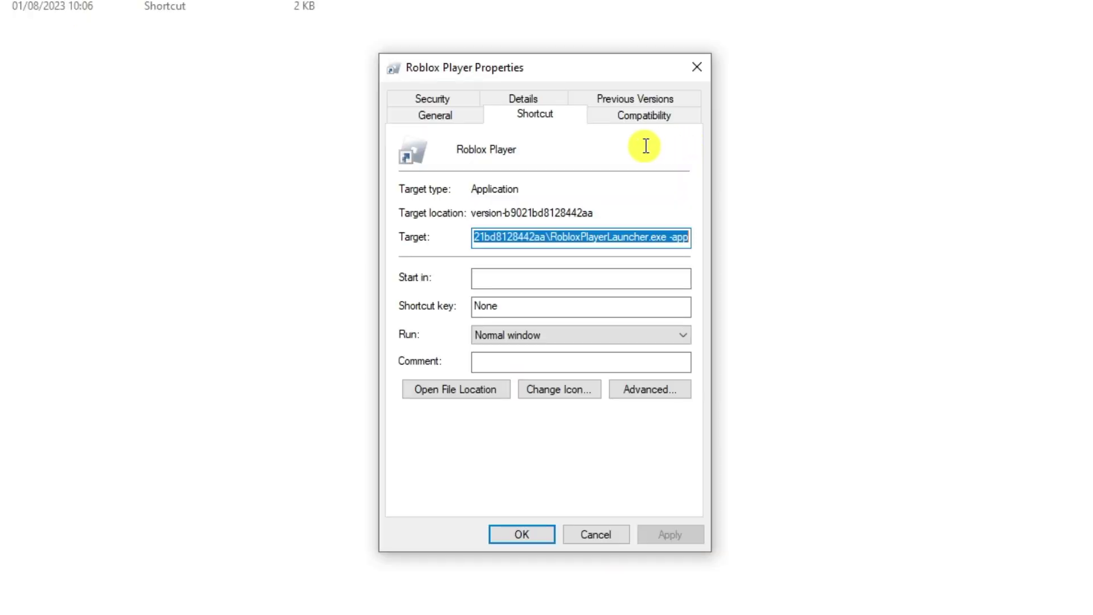
Step: Enable compatibility mode for Roblox Player and set it to Windows 7
click(626, 118)
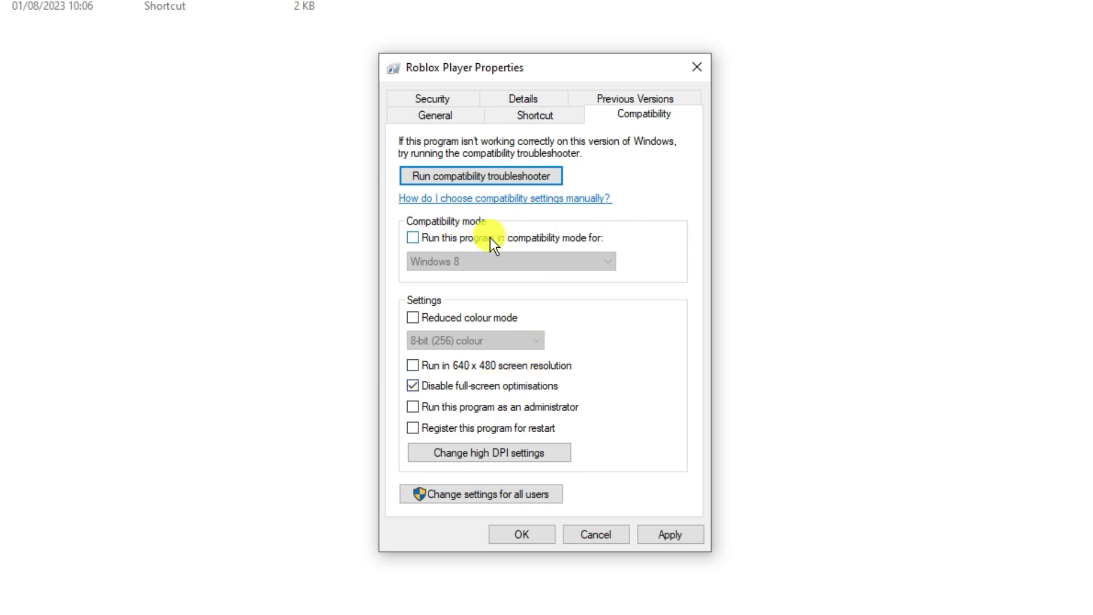
click(411, 236)
click(518, 259)
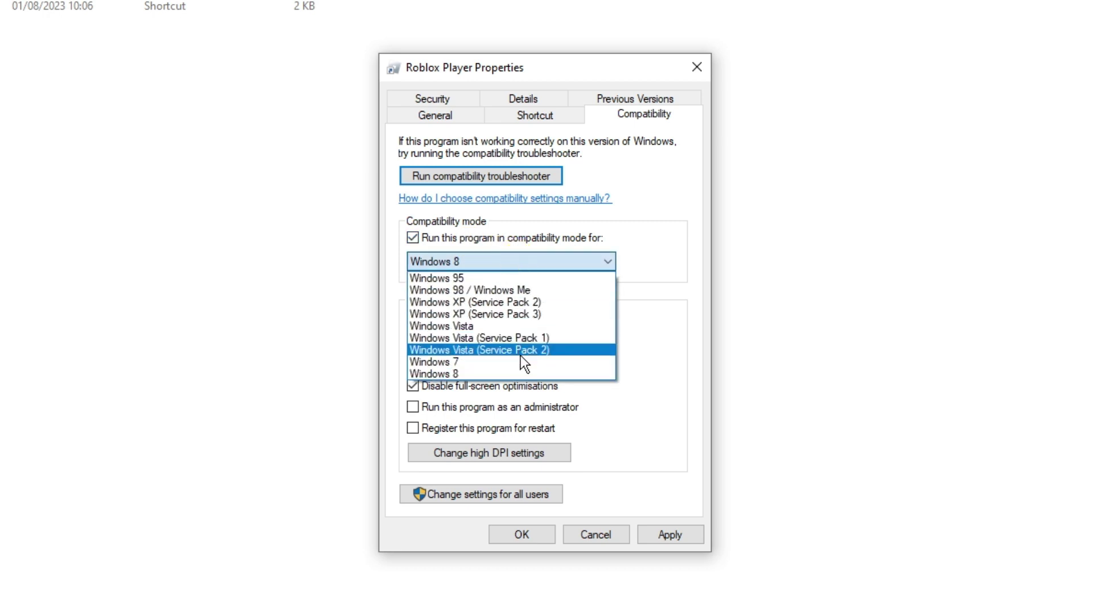
click(520, 361)
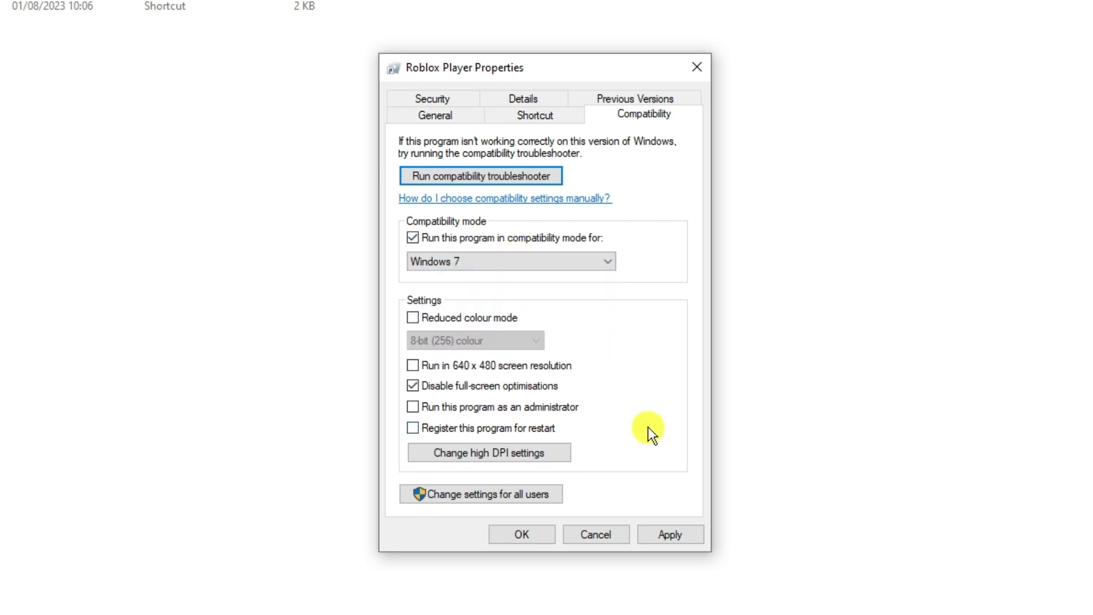
Step: Apply the Windows 7 compatibility change, minimise File Explorer, and launch Settings from search
click(554, 534)
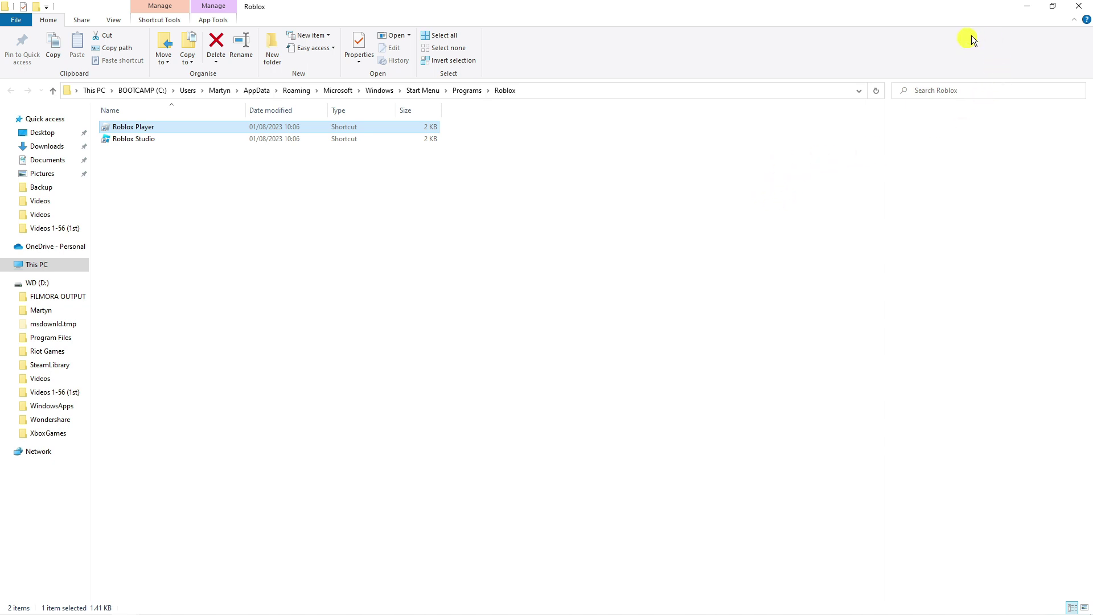
click(1028, 8)
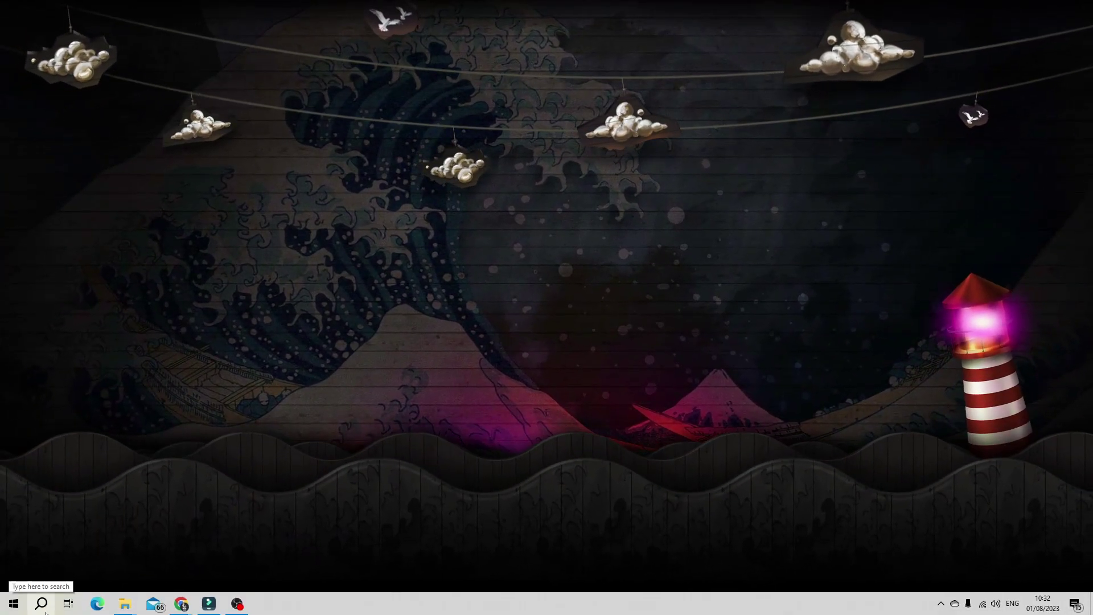
click(45, 609)
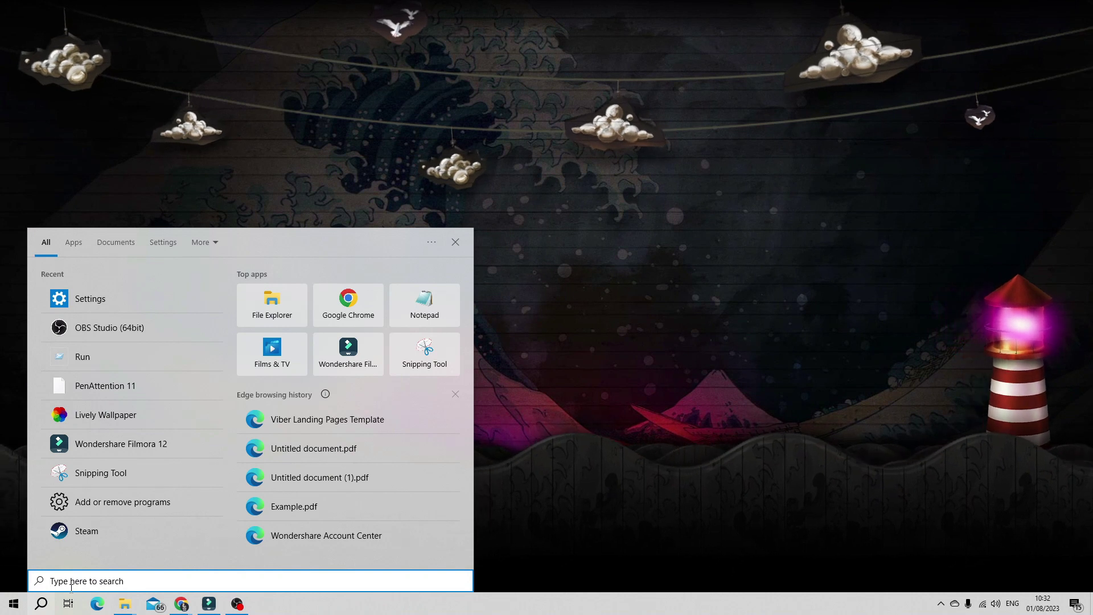
text(settui)
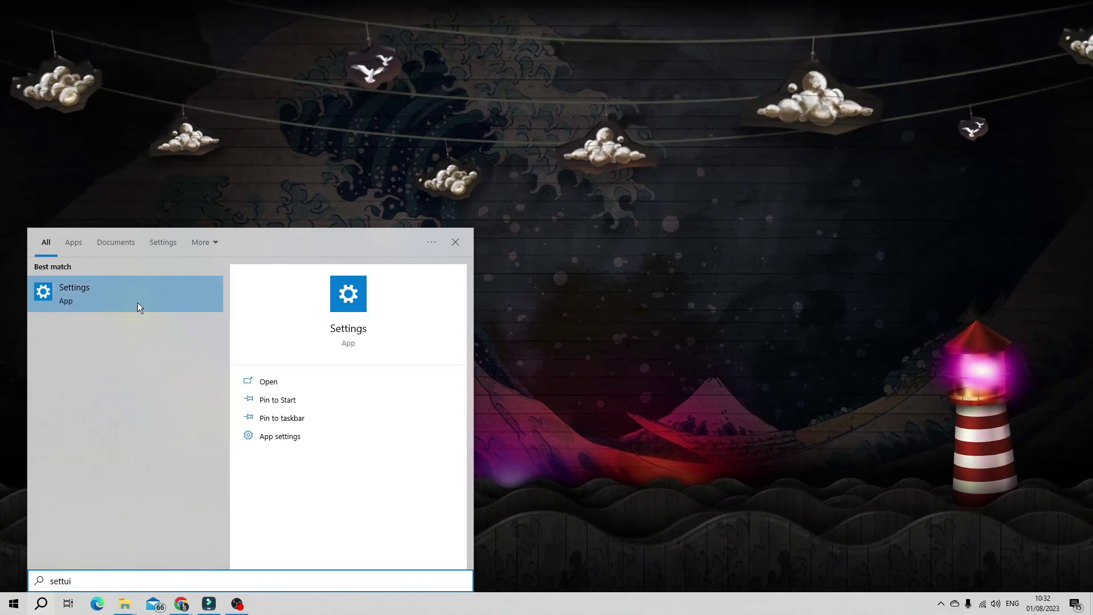
click(173, 306)
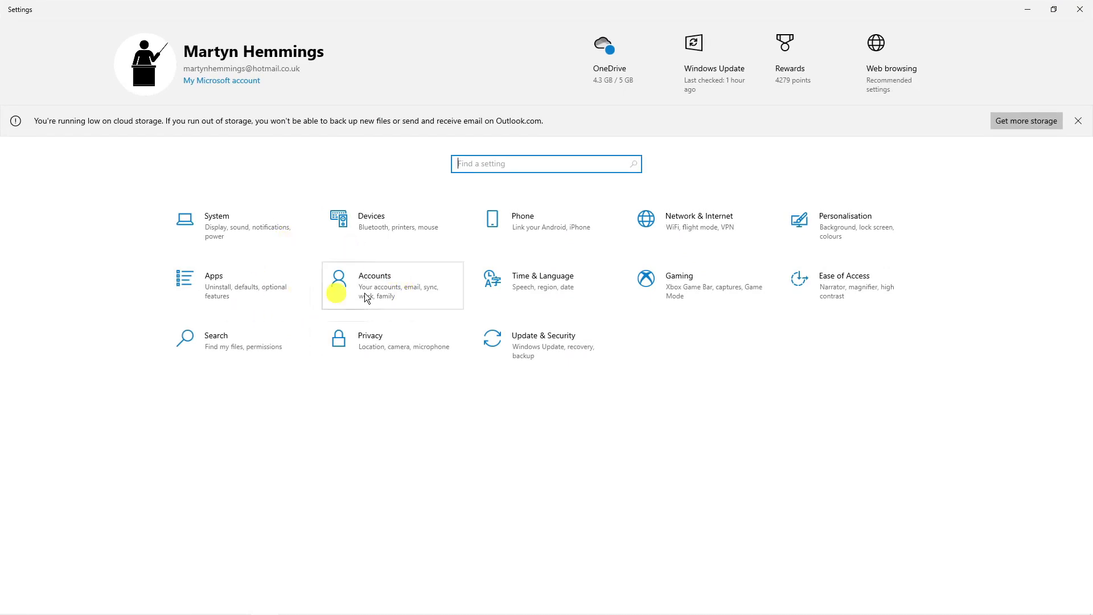
Step: In Apps & features, filter the list by 'roblox' and select the Roblox app
click(237, 287)
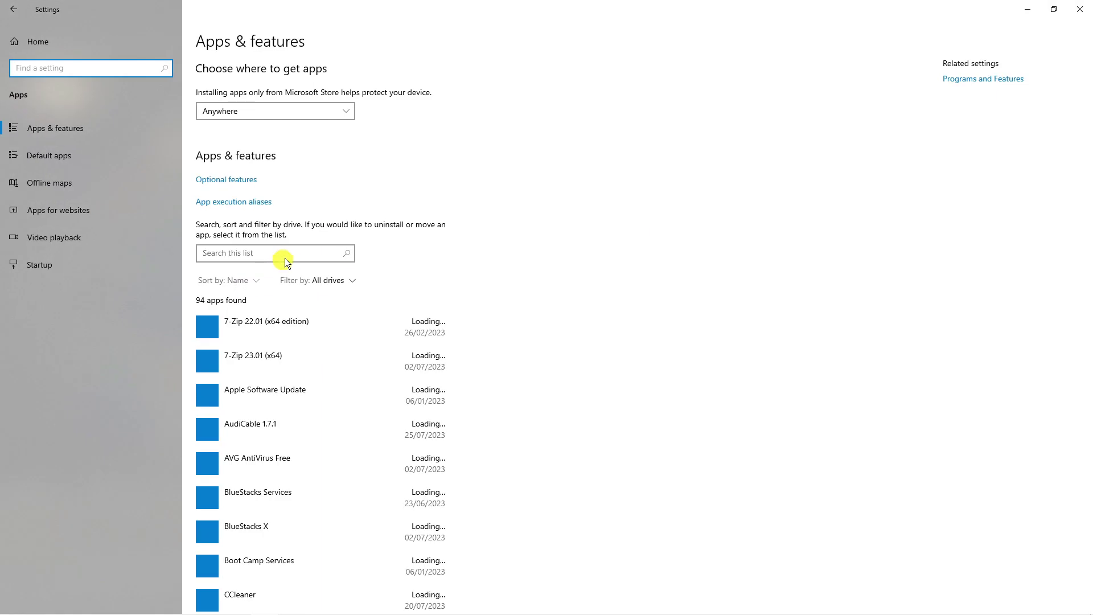
click(286, 250)
text(r)
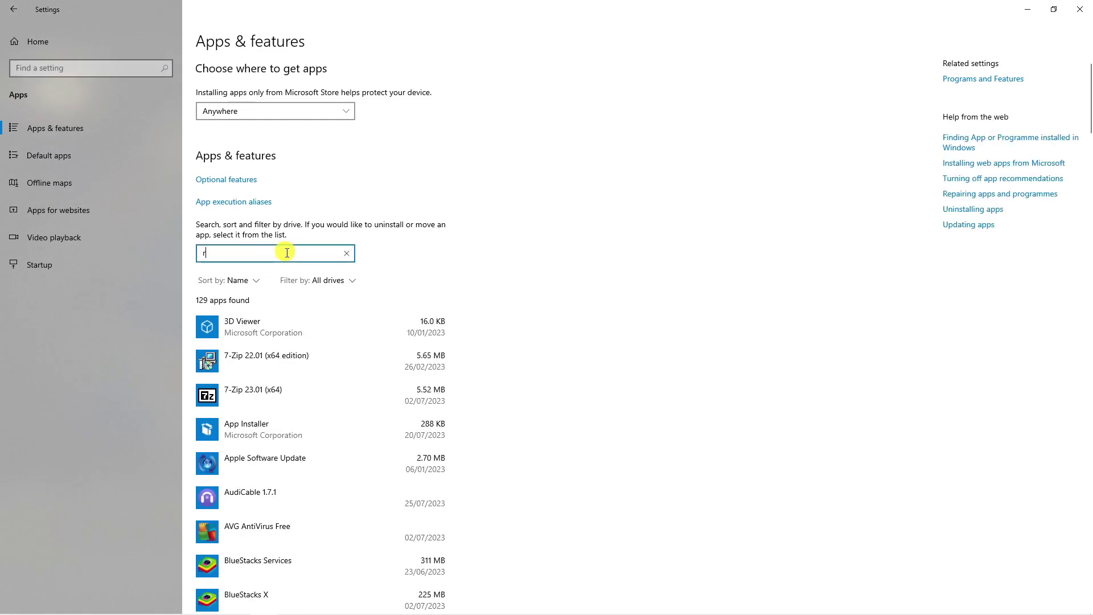
text(oblox)
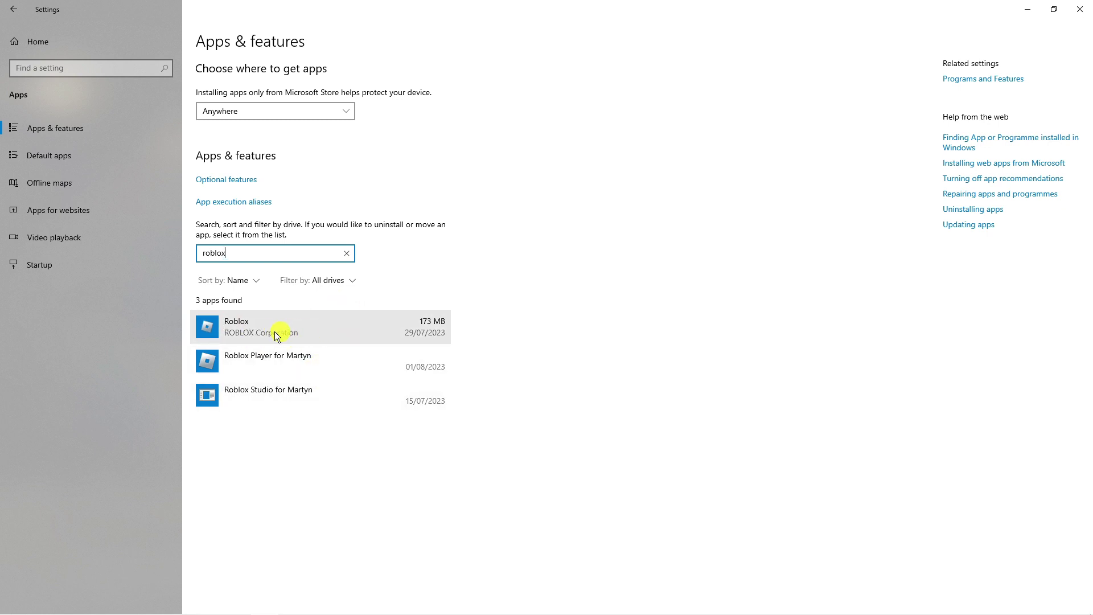
click(308, 332)
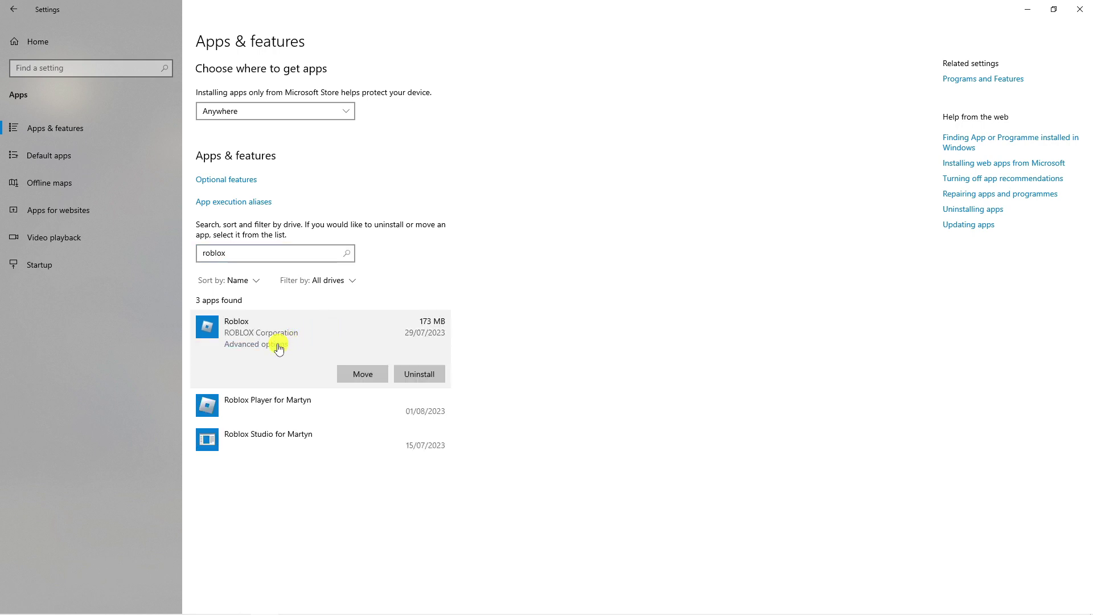
Step: Repair the Roblox app from its advanced options, then reset it and confirm clearing its data
click(278, 344)
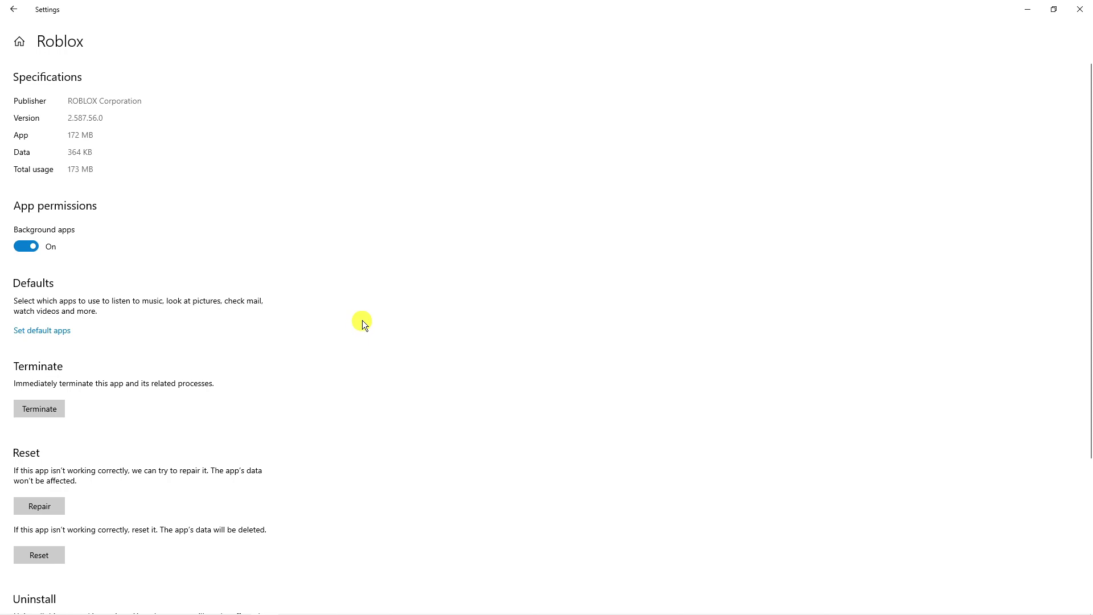
scroll(362, 317, down, 3)
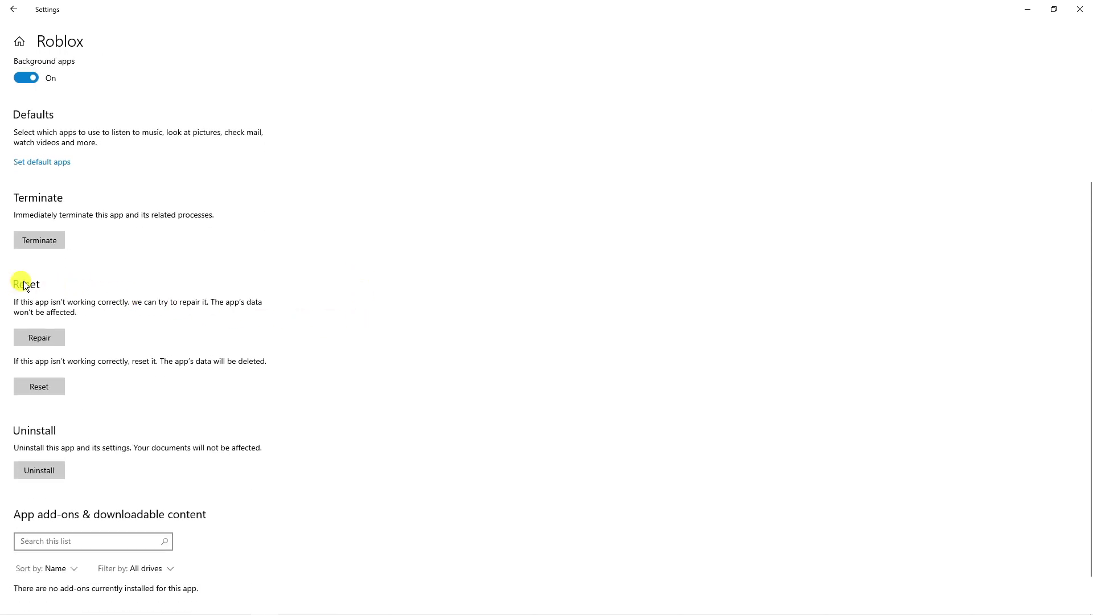
click(55, 339)
click(59, 388)
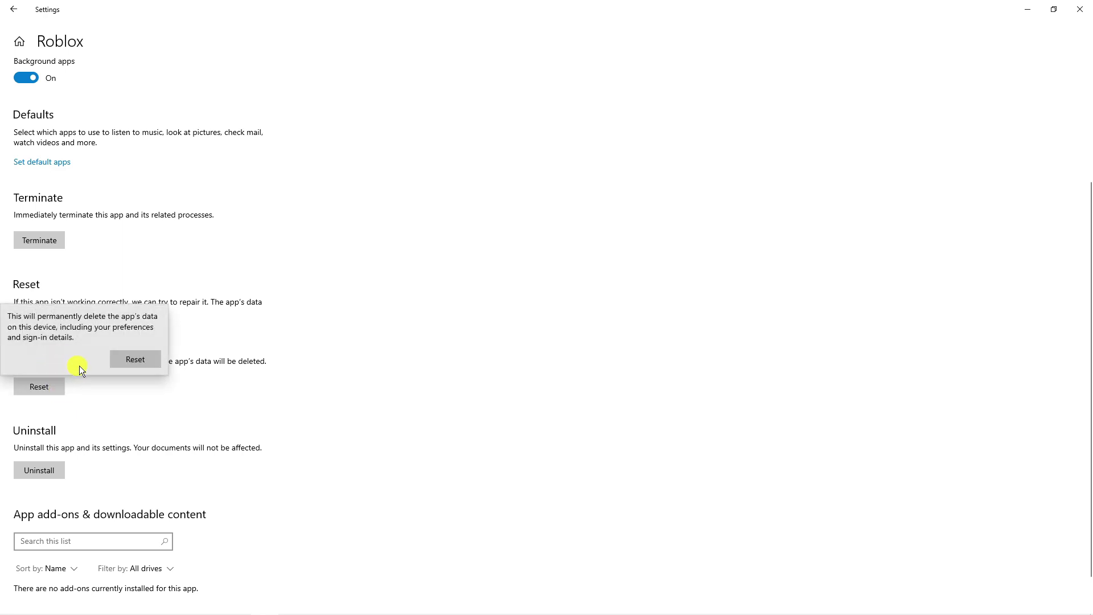
click(121, 362)
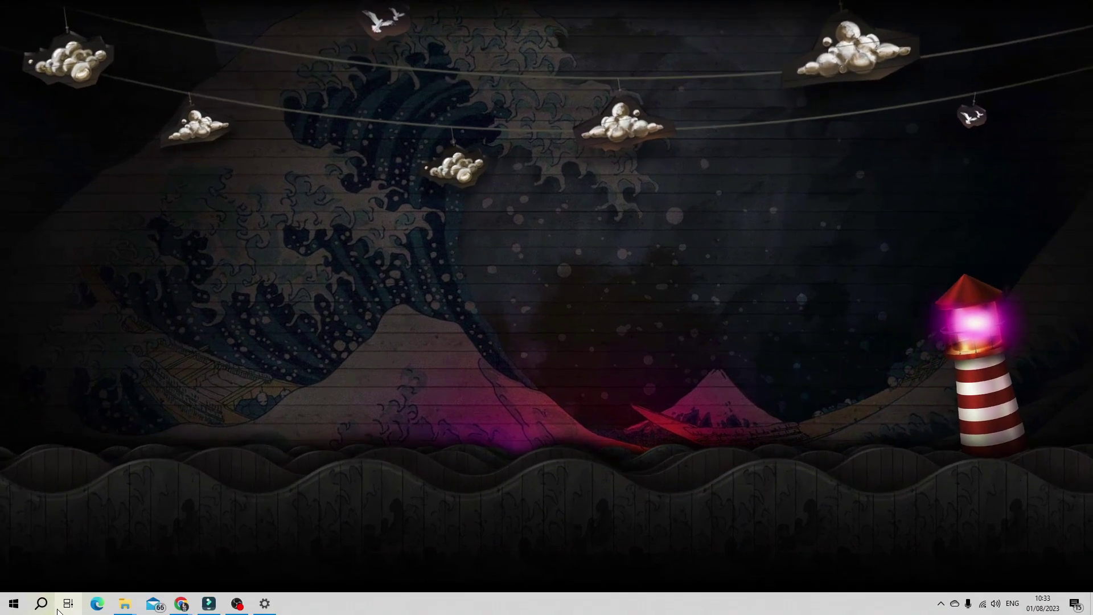
Step: Search for 'device manager' and launch Device Manager
click(45, 606)
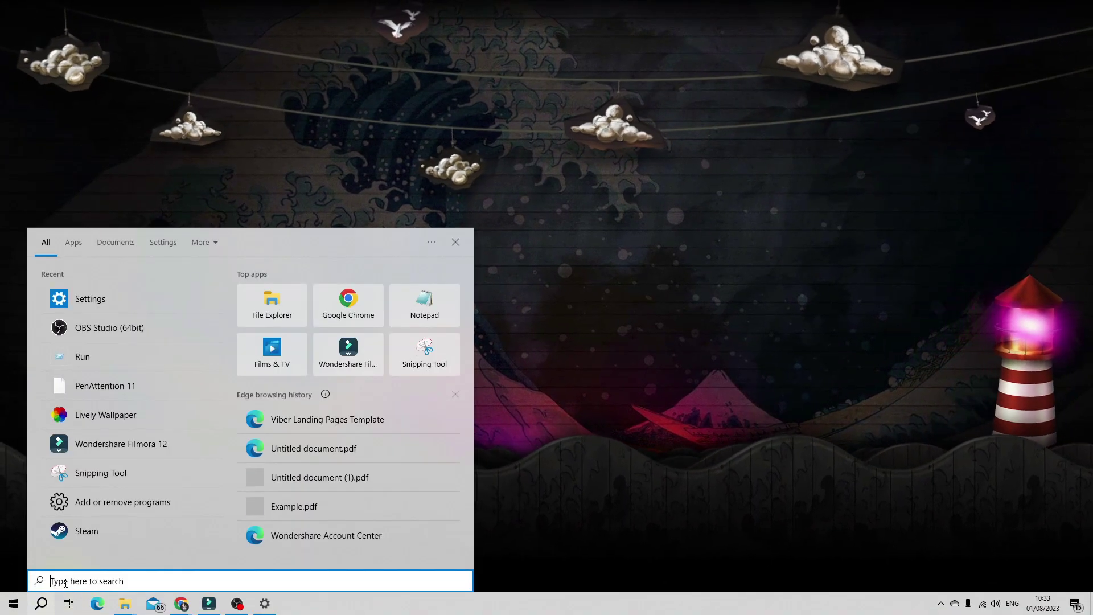
text(device)
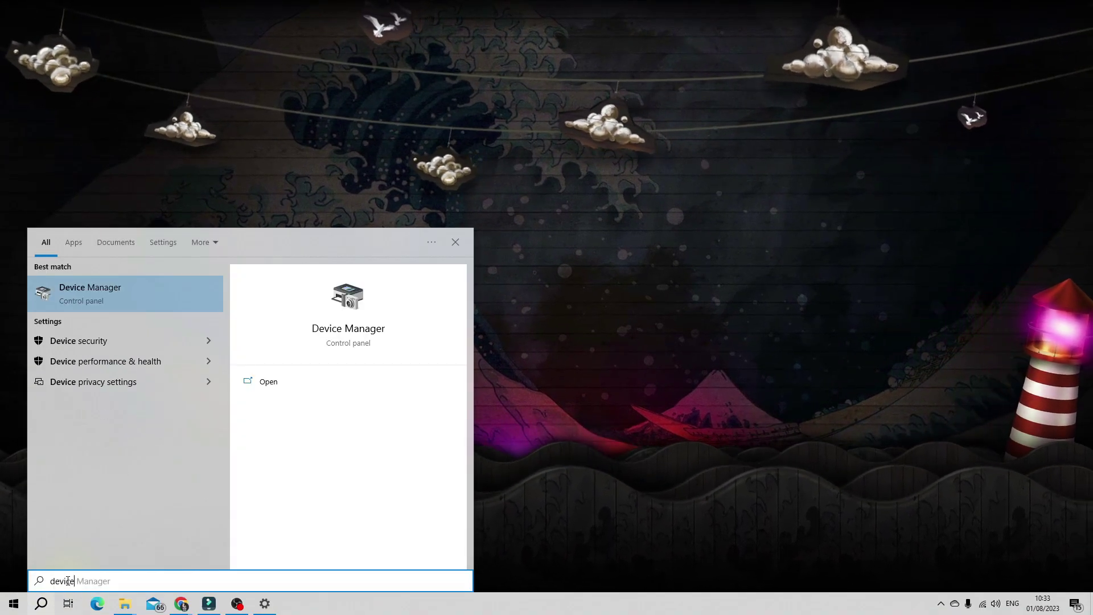
text( manage)
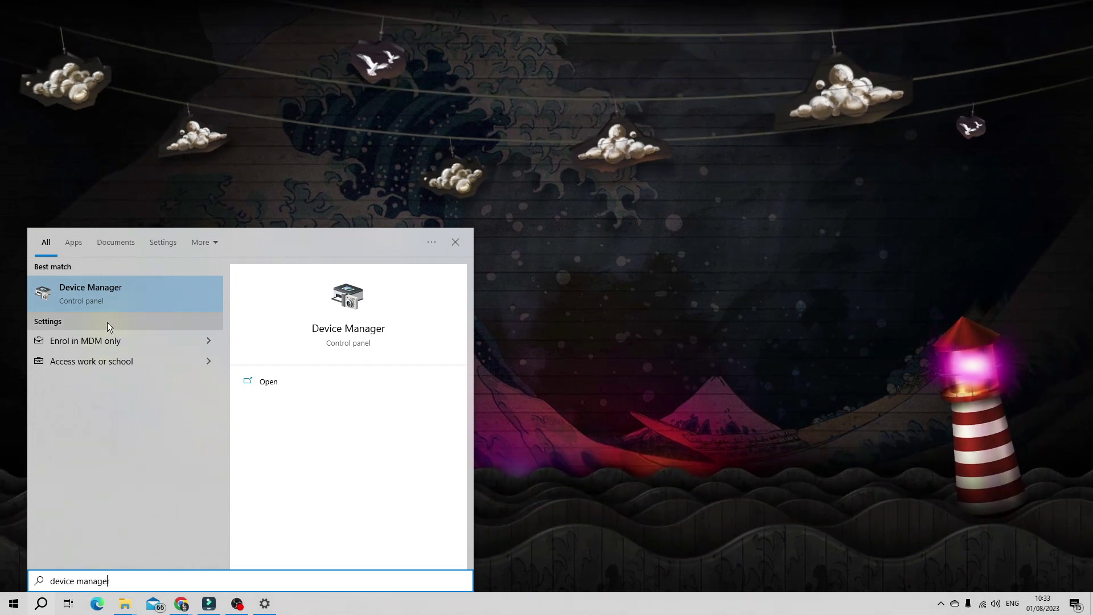
text(r)
click(121, 285)
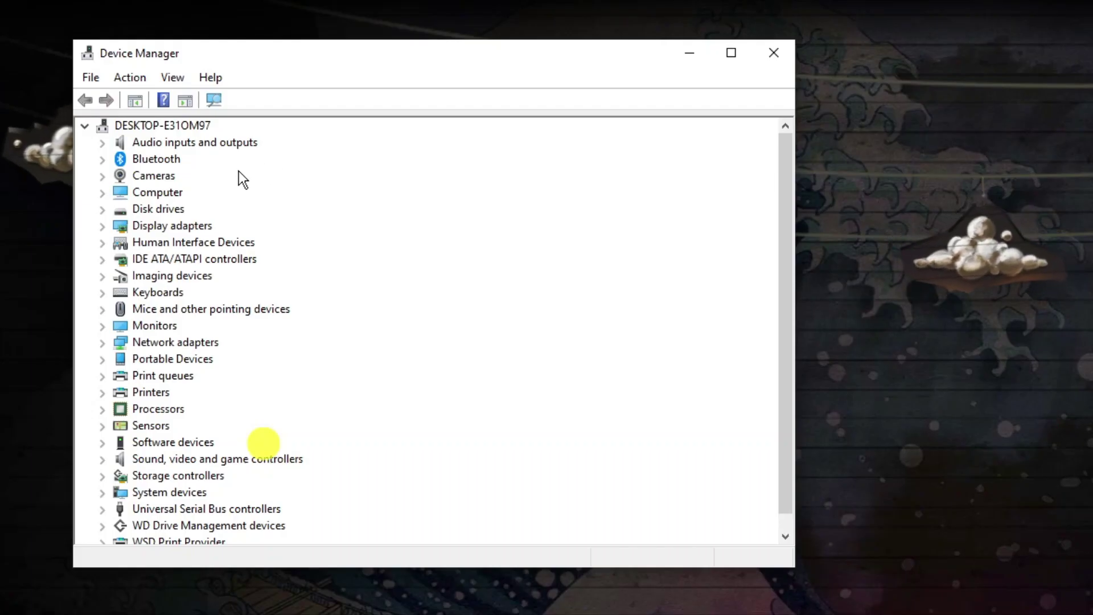
Step: Expand Display adapters and bring up the context menu for Intel(R) Iris(TM) Pro Graphics 5200
click(130, 227)
click(130, 227)
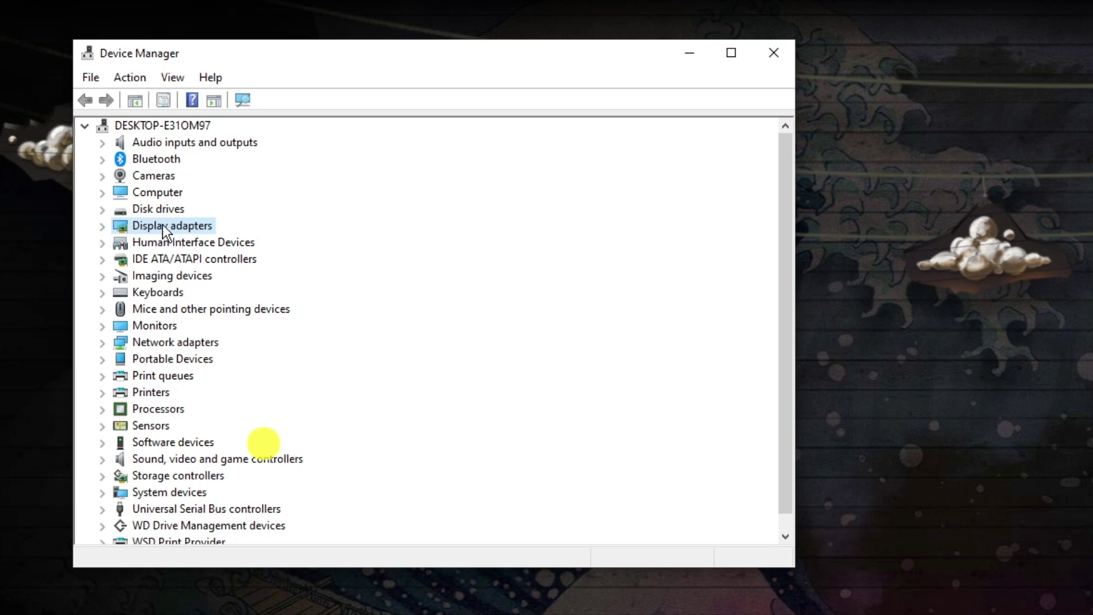
click(103, 227)
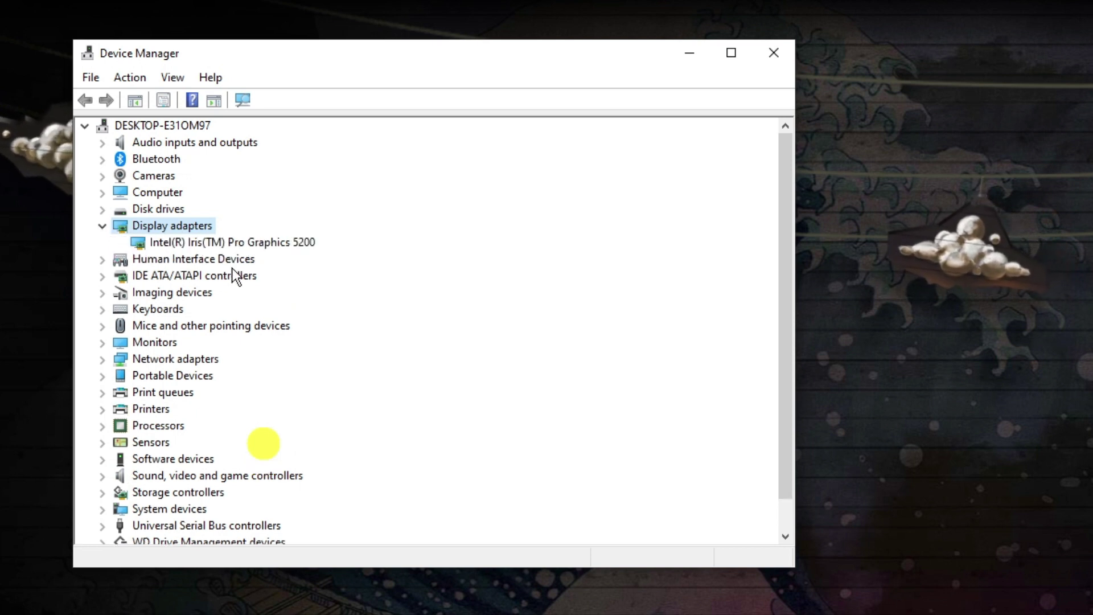
click(286, 241)
right_click(286, 241)
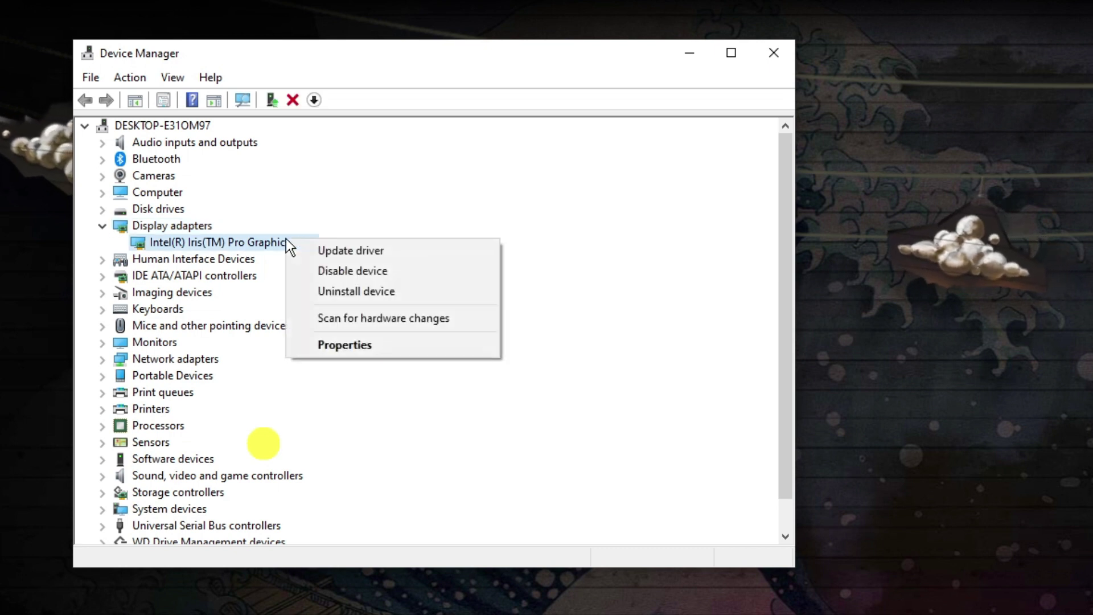
Step: Search automatically for a newer Iris Pro Graphics 5200 driver, then close the wizard when told the best is installed
click(357, 253)
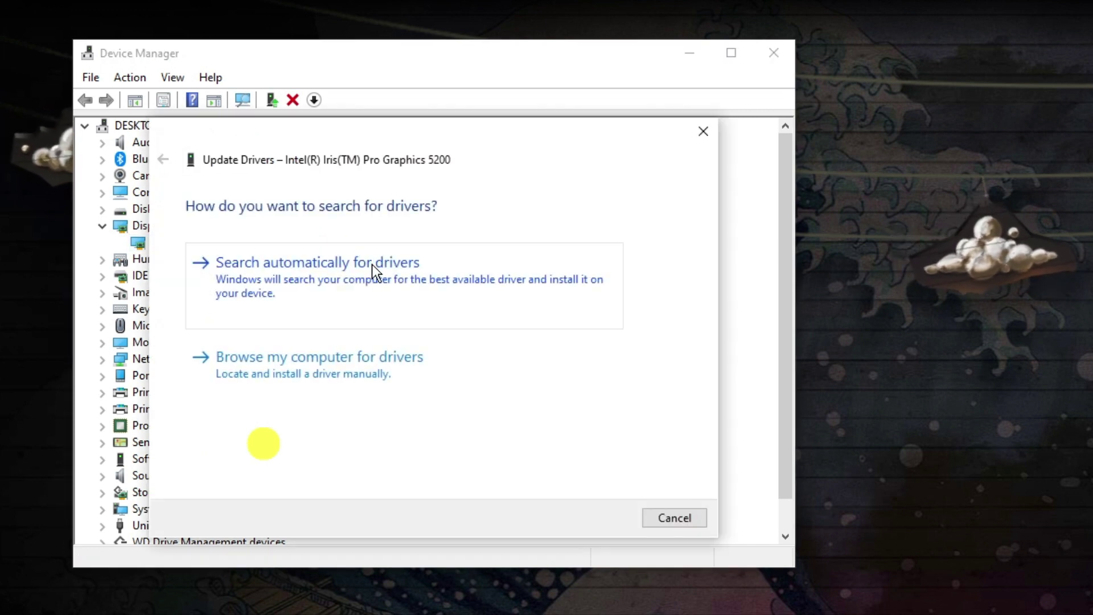
click(371, 264)
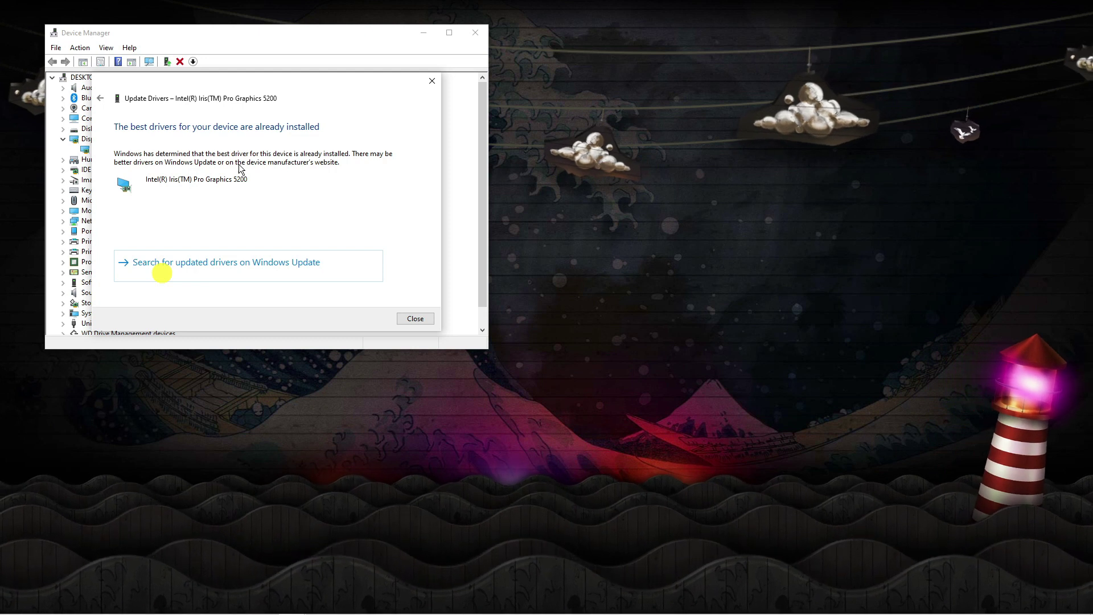
click(415, 319)
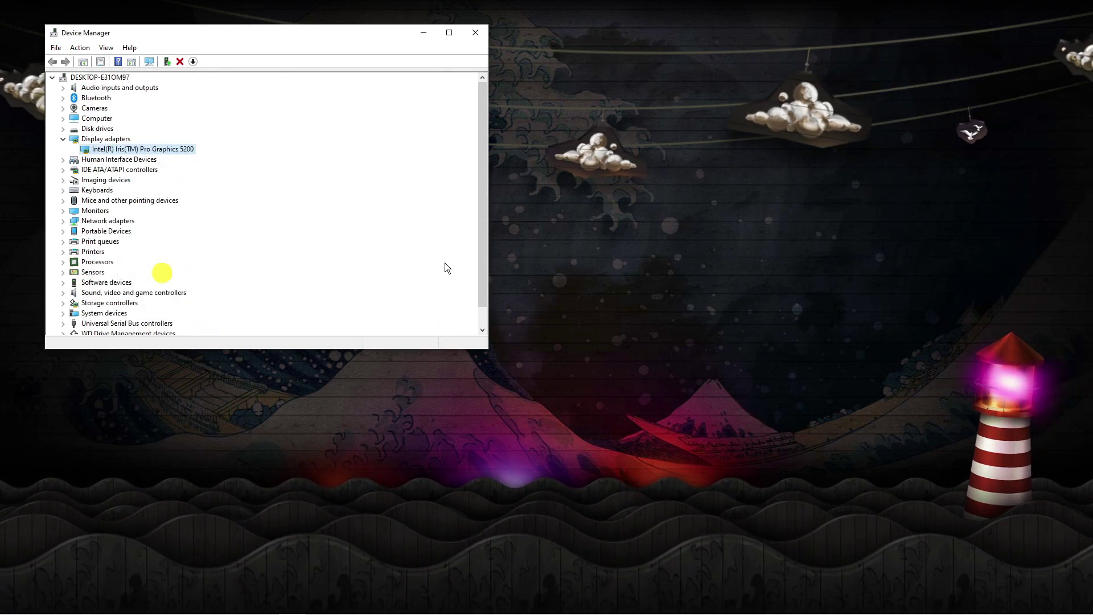
click(482, 28)
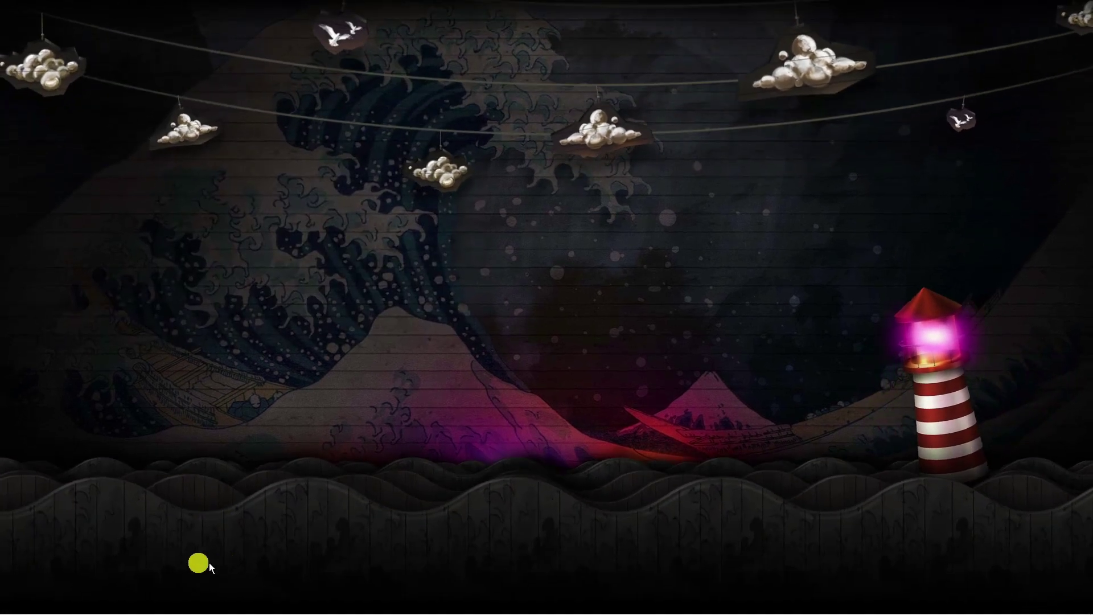